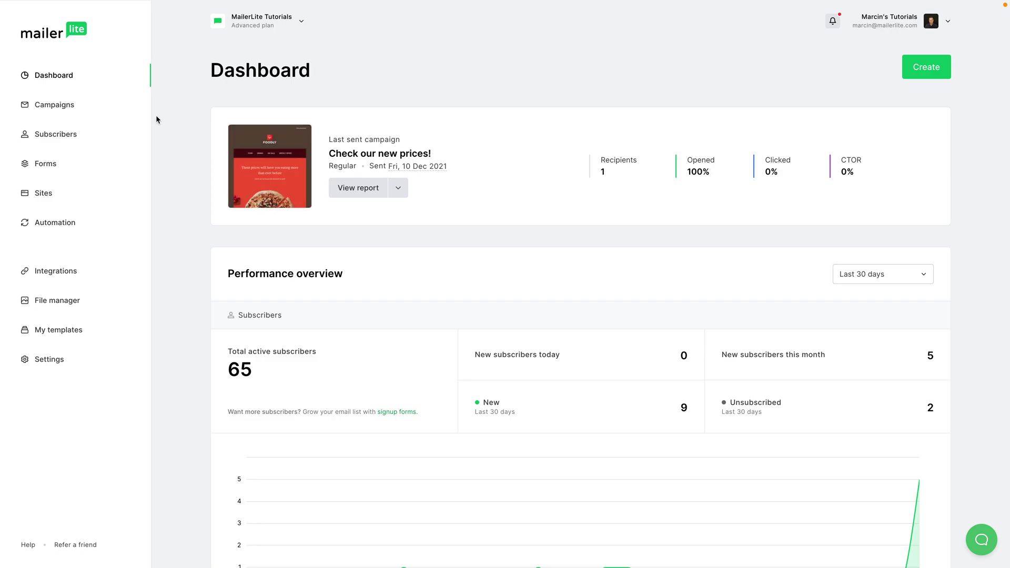
Step: From the subscribers list, open Add subscribers and switch to the Copy/paste from Excel option
{"action": "left_click", "coordinate": [59, 135]}
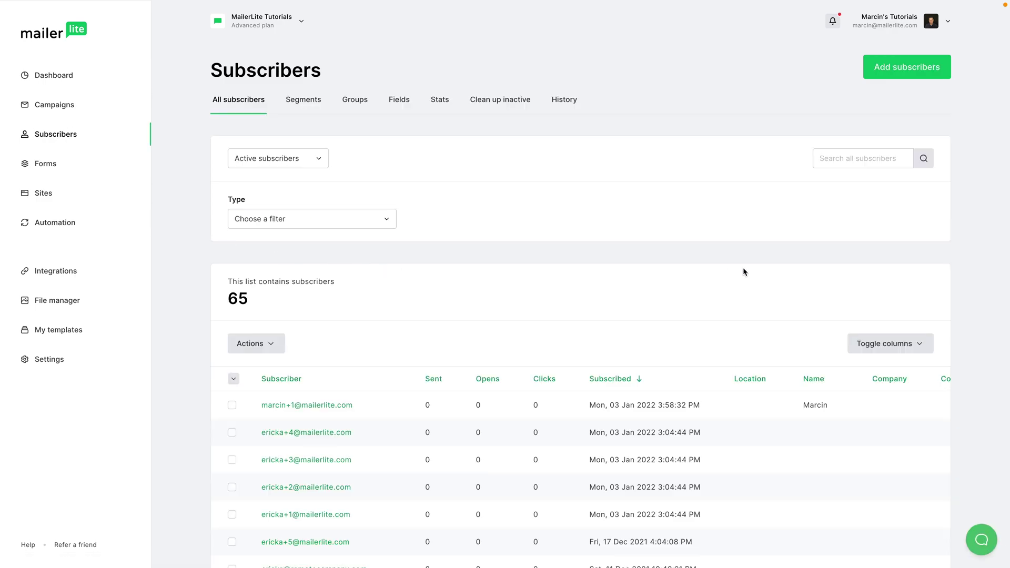
{"action": "left_click", "coordinate": [910, 67]}
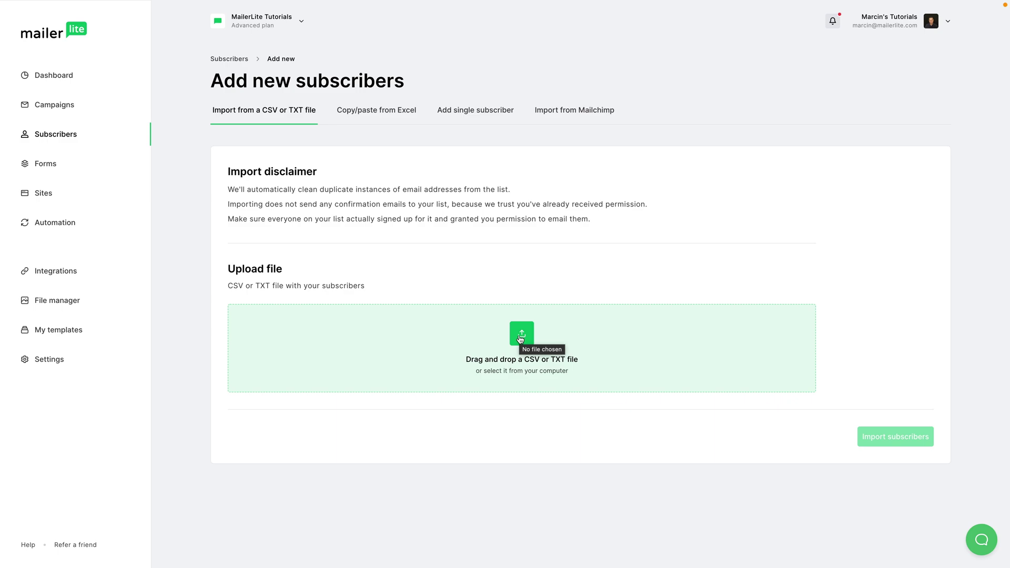
{"action": "left_click", "coordinate": [386, 114]}
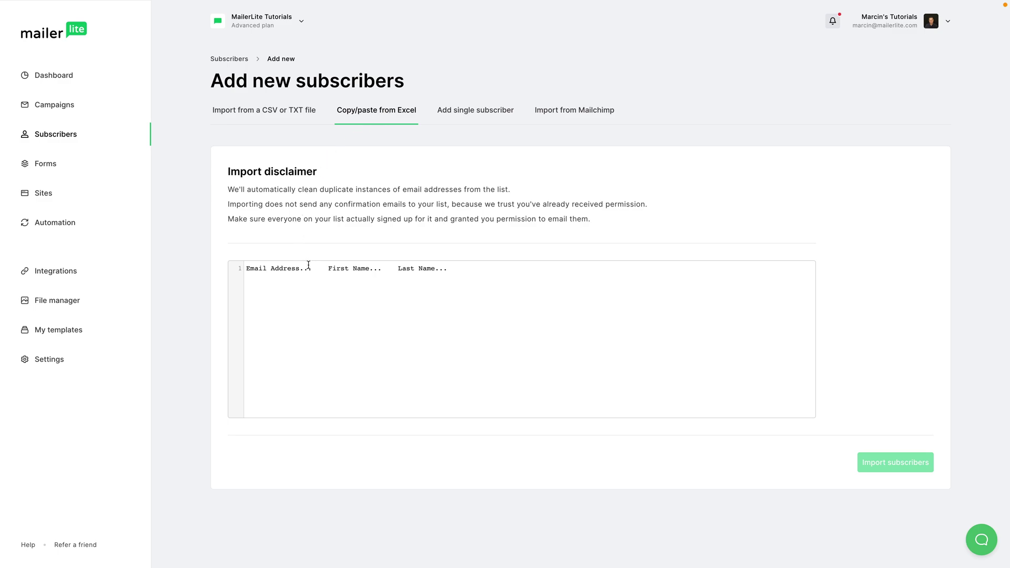
{"action": "left_click", "coordinate": [479, 112]}
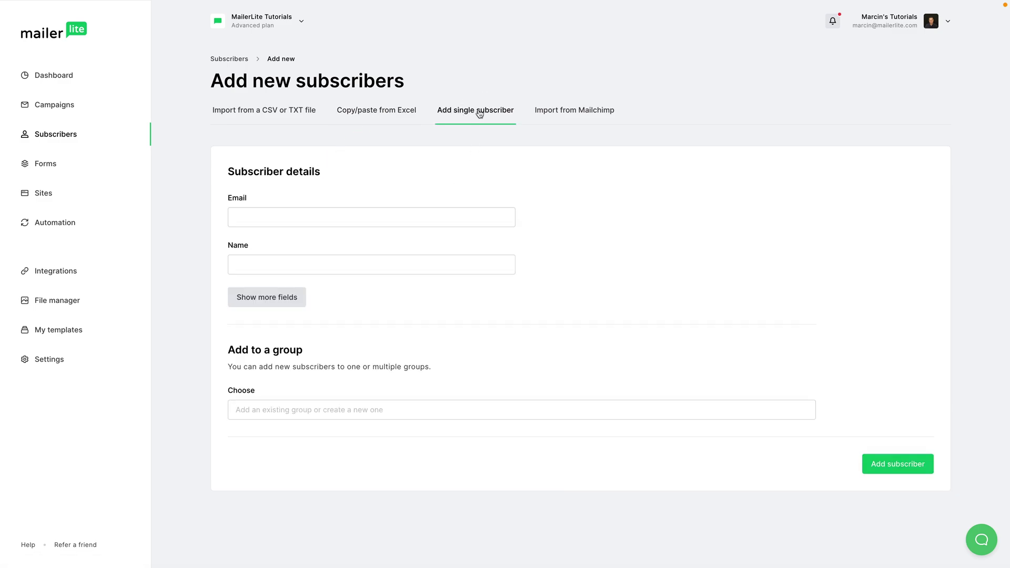
{"action": "left_click", "coordinate": [270, 210]}
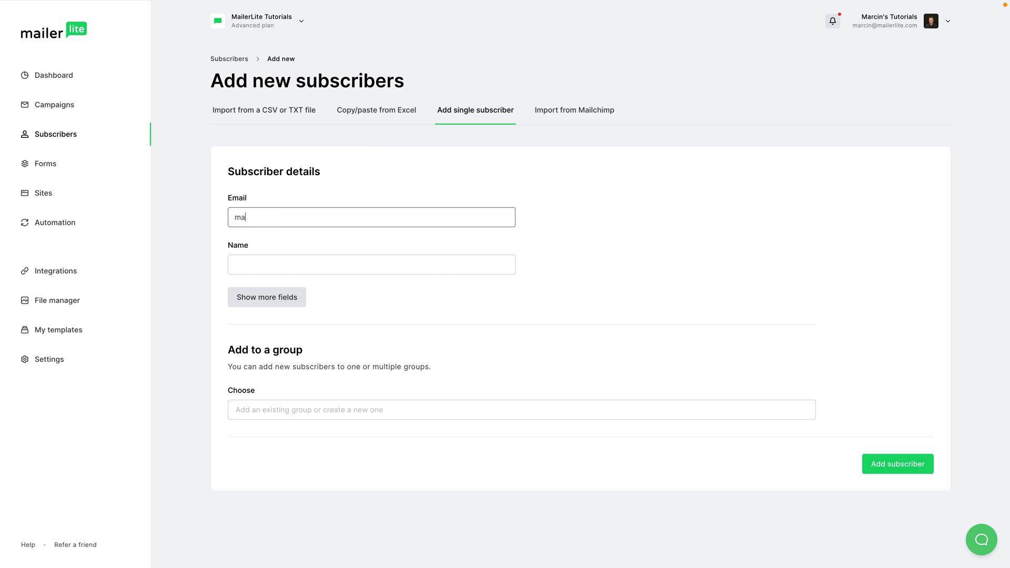
{"action": "key", "text": "Tab"}
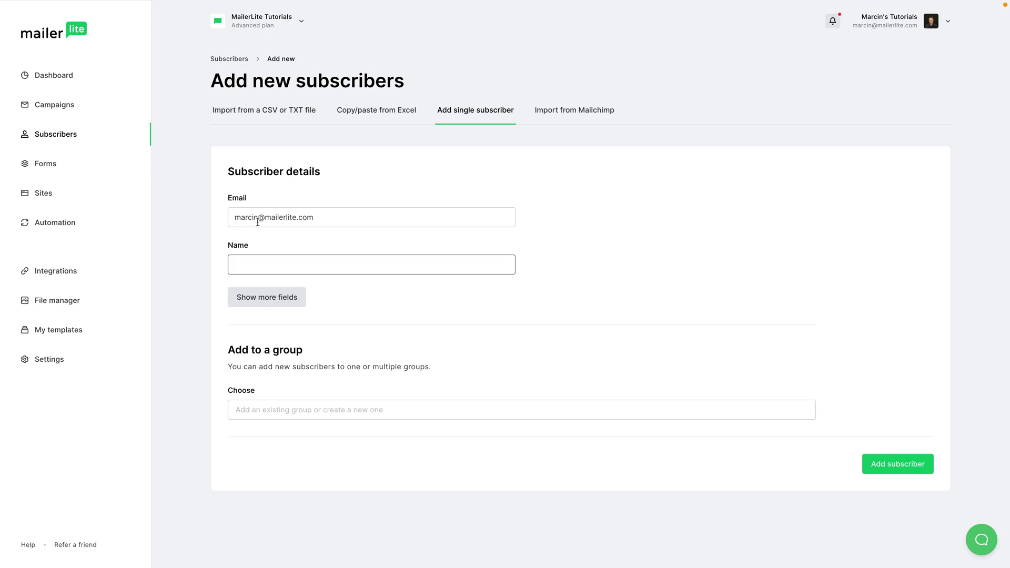
{"action": "type", "text": "Marcin"}
Step: Expand the extra subscriber fields, scroll through them, then collapse them again
{"action": "left_click", "coordinate": [238, 297]}
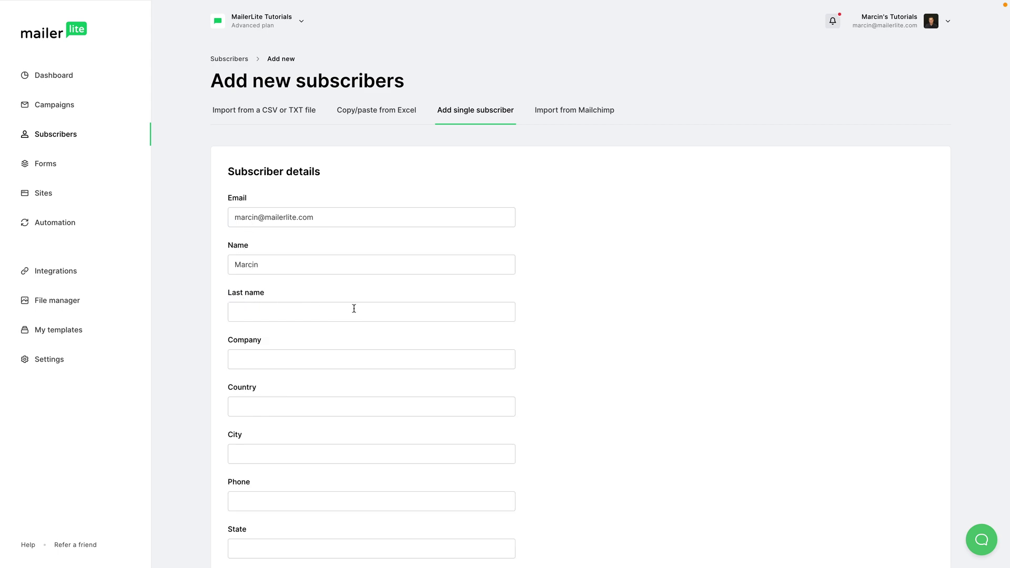
{"action": "scroll", "coordinate": [314, 313], "scroll_direction": "down", "scroll_amount": 3}
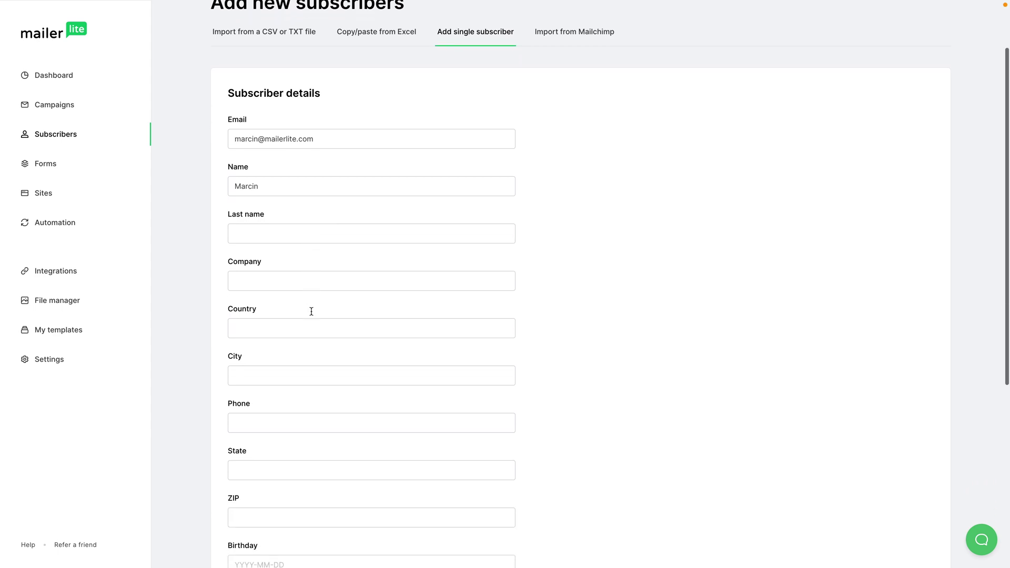
{"action": "scroll", "coordinate": [312, 315], "scroll_direction": "down", "scroll_amount": 5}
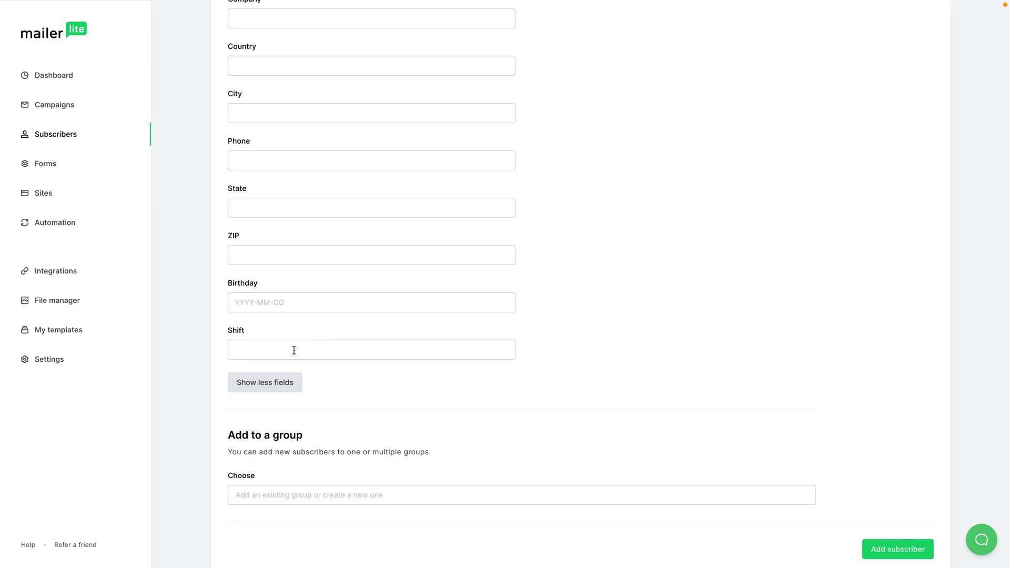
{"action": "left_click", "coordinate": [274, 383]}
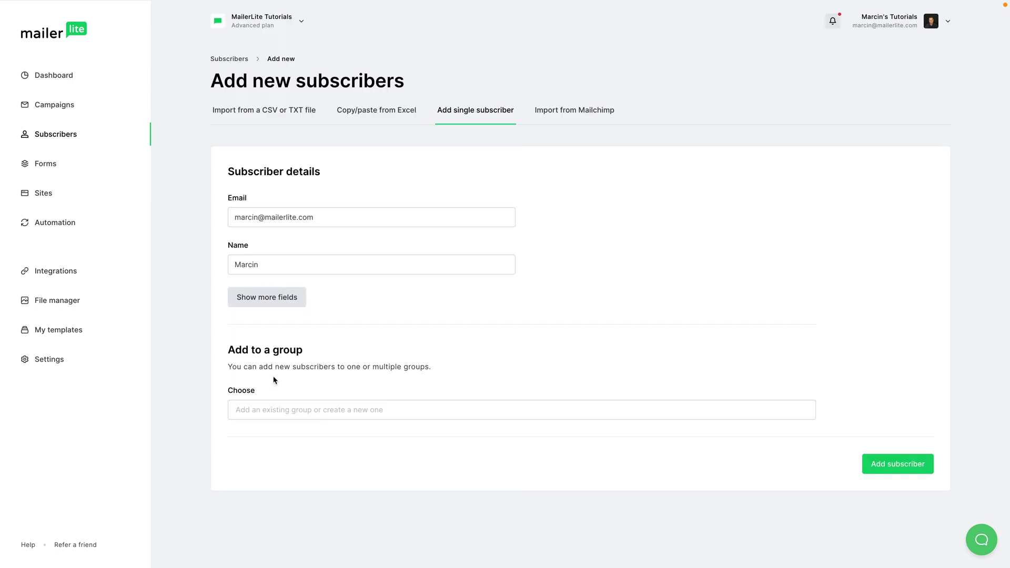
Step: Tick the Team group for the subscriber, then view the Import from Mailchimp option
{"action": "left_click", "coordinate": [255, 409]}
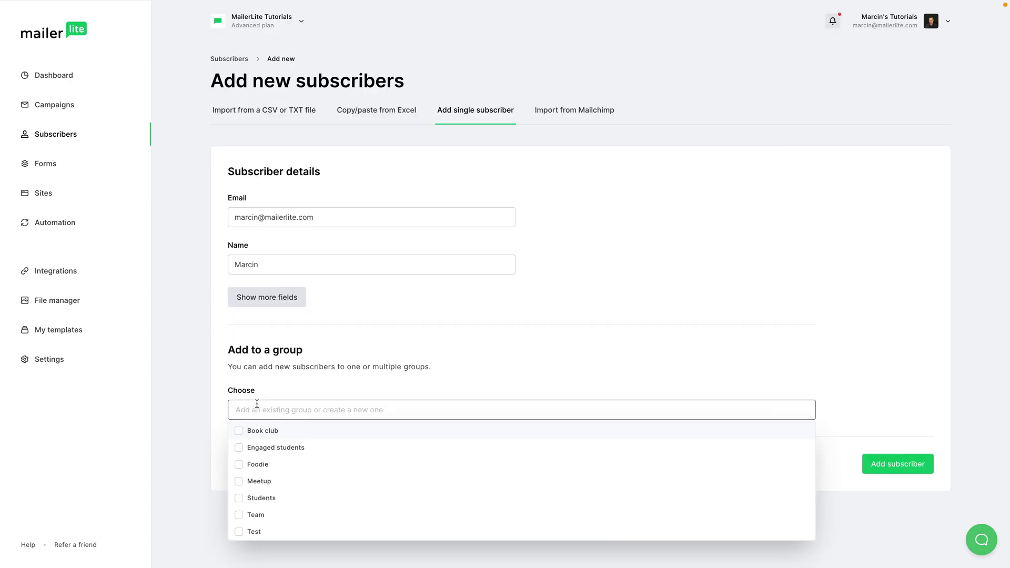
{"action": "left_click", "coordinate": [240, 516]}
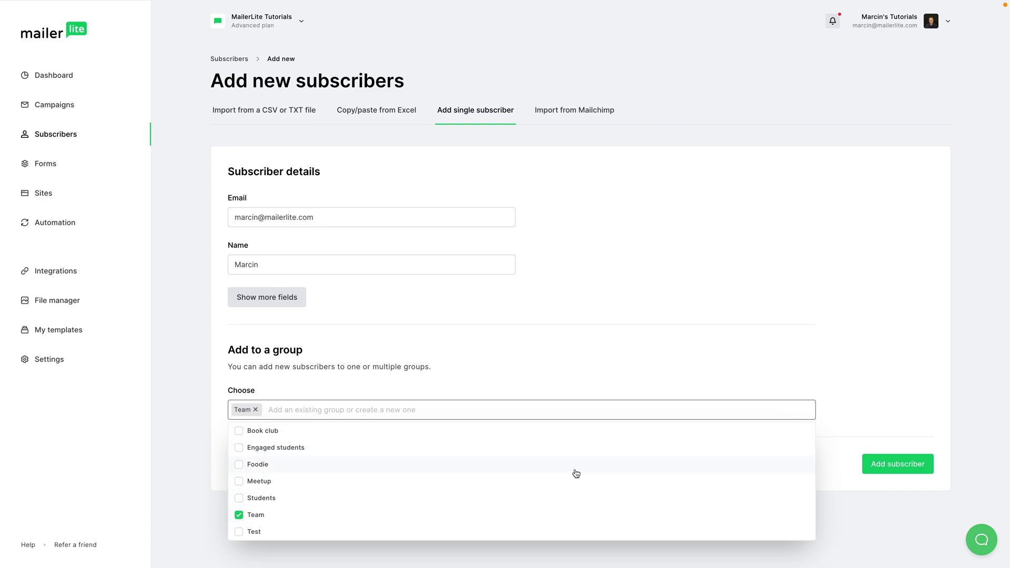
{"action": "left_click", "coordinate": [841, 412]}
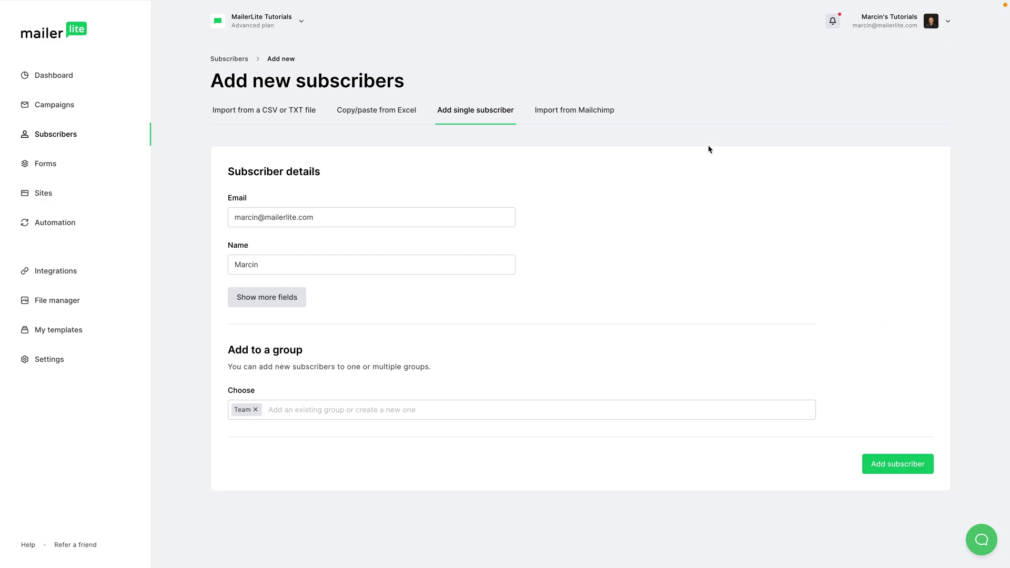
{"action": "left_click", "coordinate": [568, 115]}
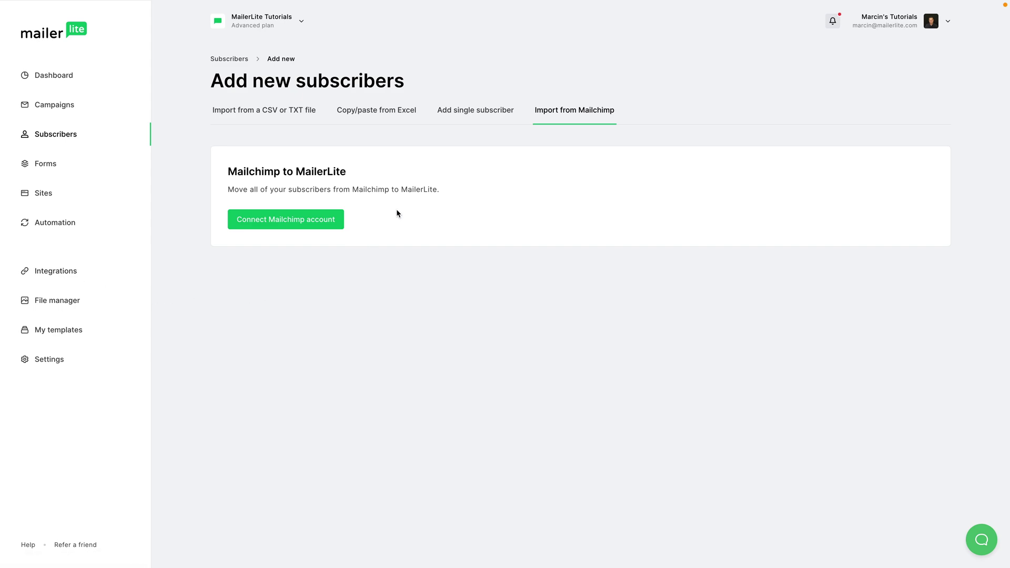
Step: Paste the 126 subscriber rows into the Copy/paste from Excel data area
{"action": "left_click", "coordinate": [362, 113]}
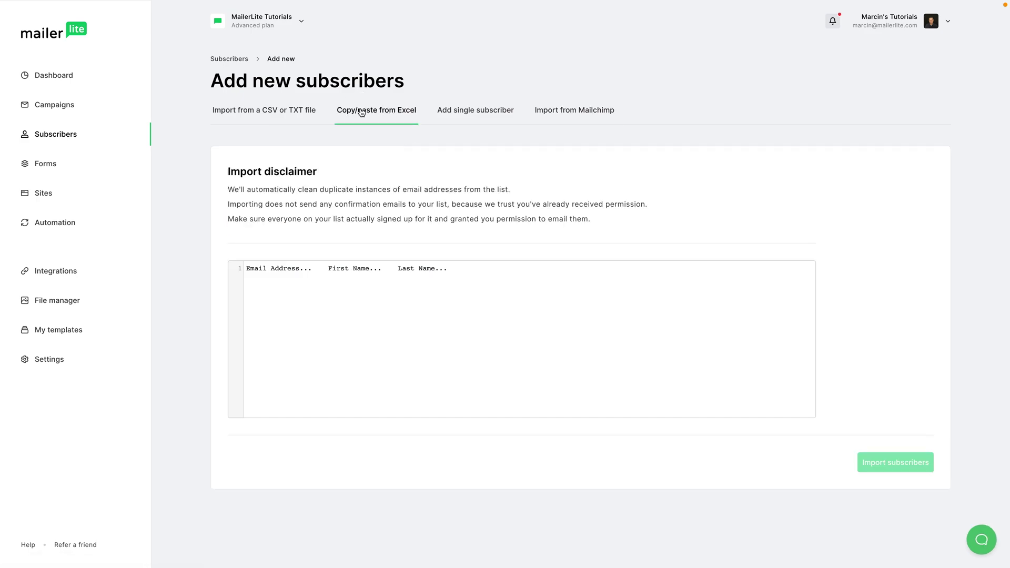
{"action": "left_click", "coordinate": [257, 269]}
{"action": "key", "text": "ctrl+v"}
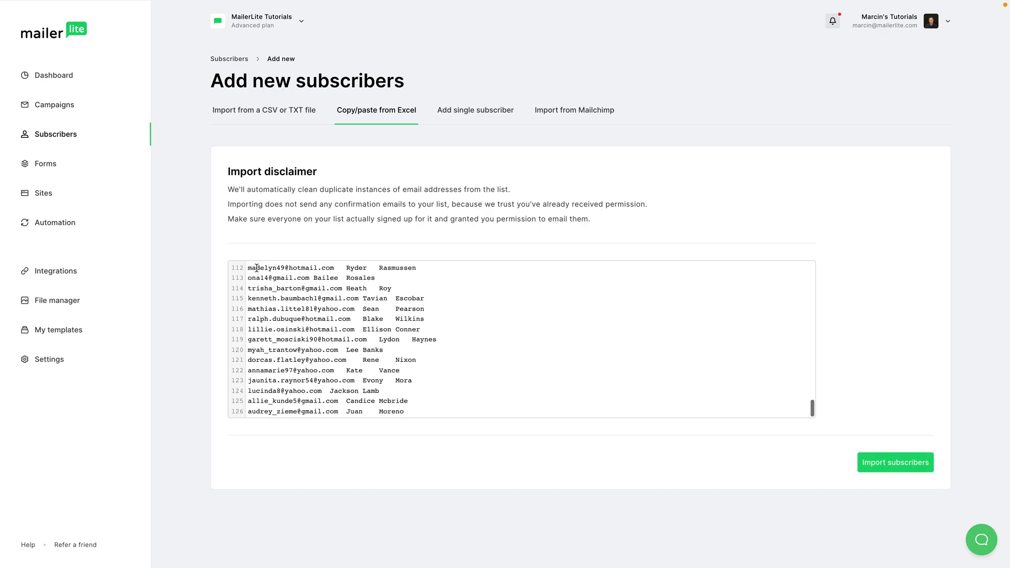
{"action": "scroll", "coordinate": [422, 330], "scroll_direction": "up", "scroll_amount": 10}
{"action": "scroll", "coordinate": [424, 328], "scroll_direction": "up", "scroll_amount": 10}
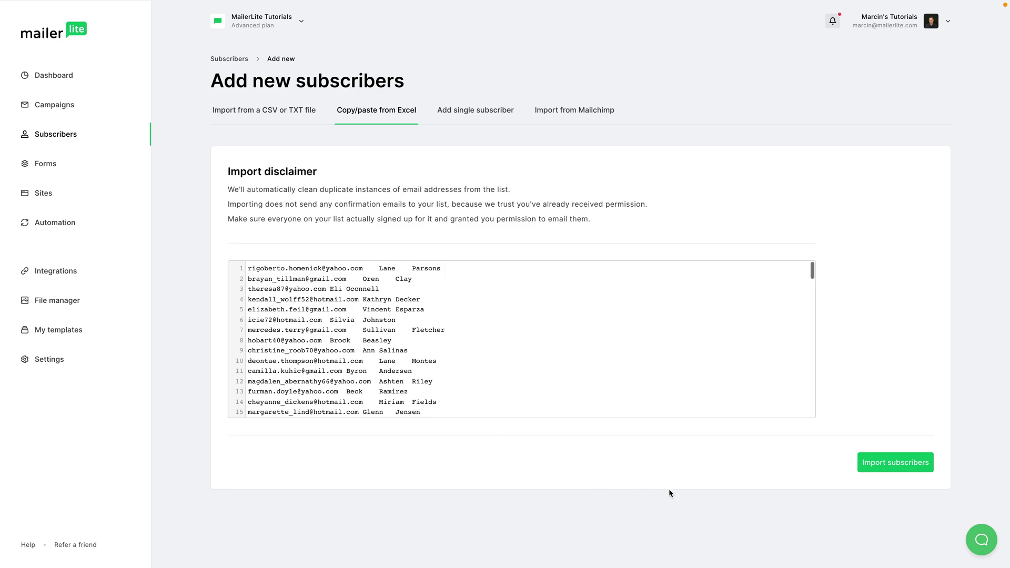
Step: Start the import and map Column 2 to Name and Column 3 to Last name
{"action": "left_click", "coordinate": [871, 470]}
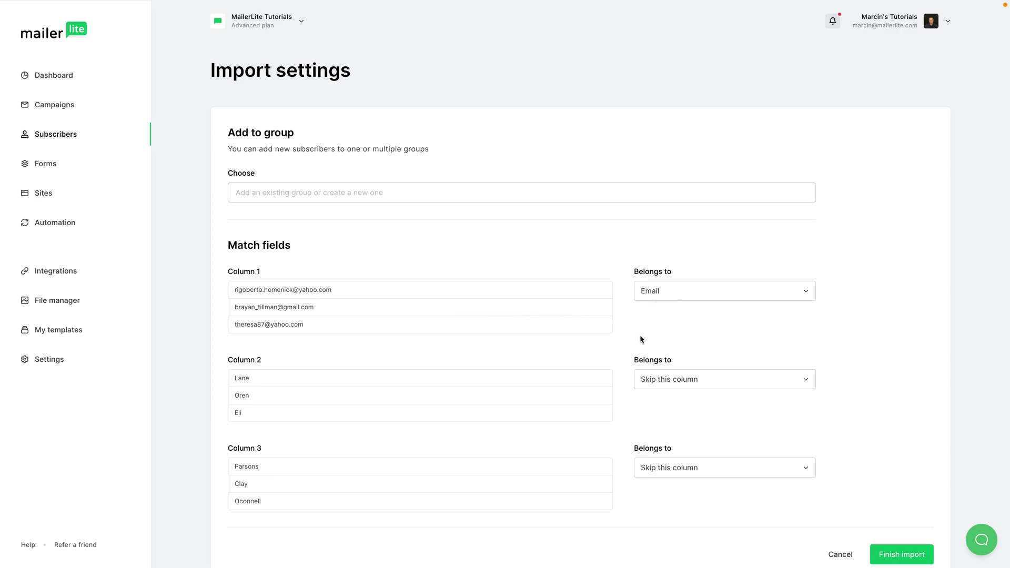
{"action": "left_click", "coordinate": [659, 381]}
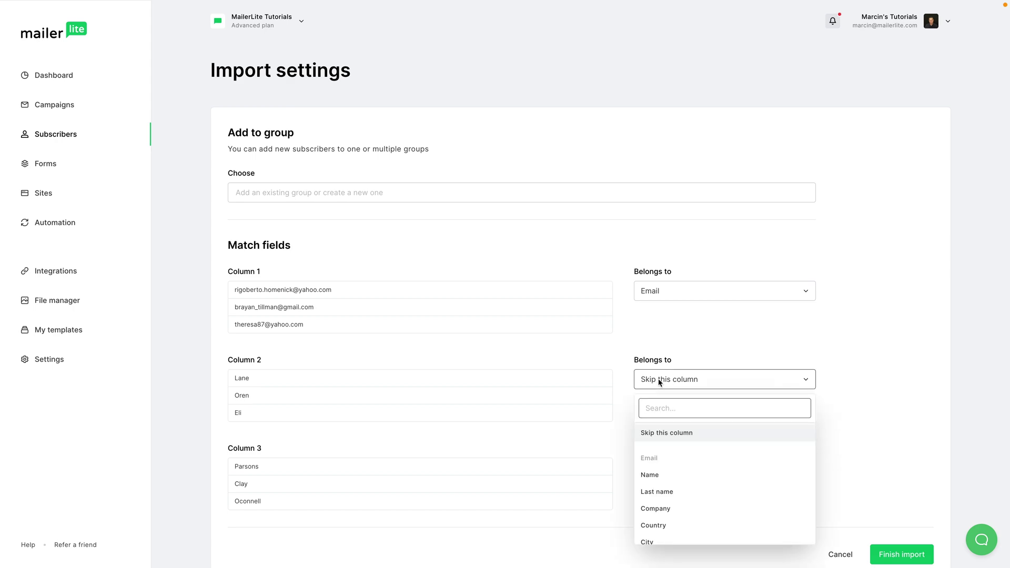
{"action": "left_click", "coordinate": [650, 476]}
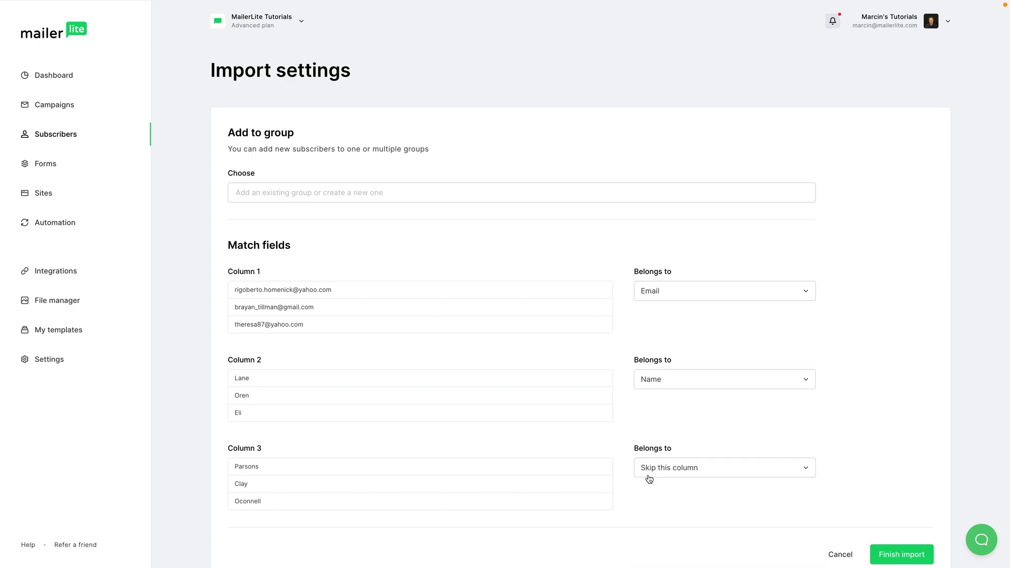
{"action": "left_click", "coordinate": [690, 469]}
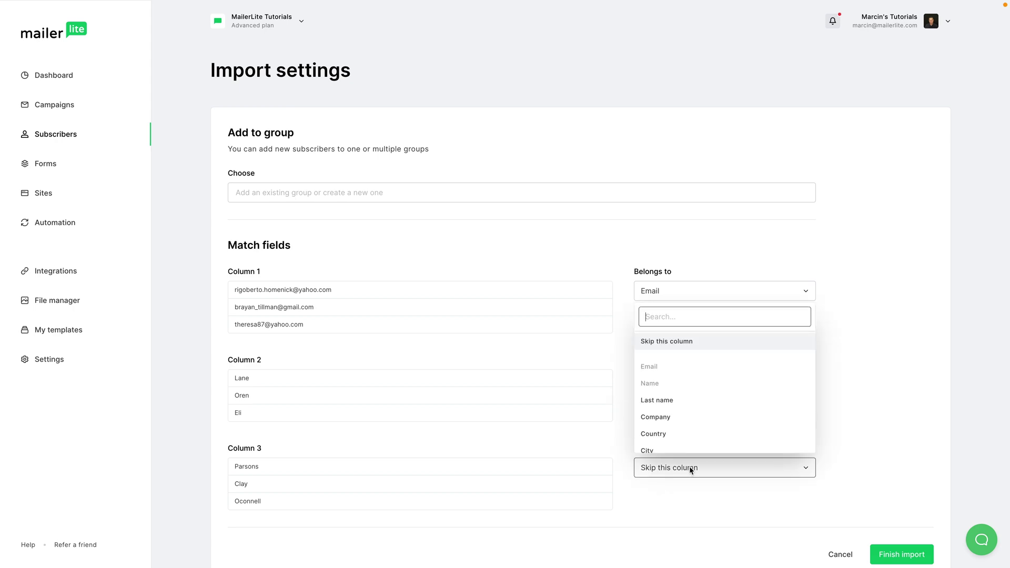
{"action": "left_click", "coordinate": [675, 406]}
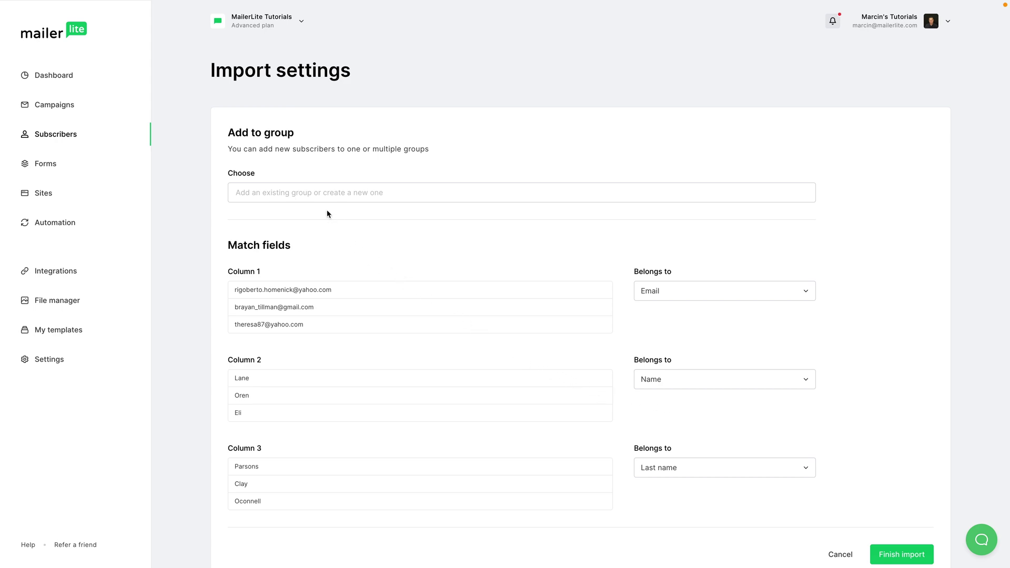
Step: Create a group called 'New group' and assign the imported subscribers to it
{"action": "left_click", "coordinate": [319, 193]}
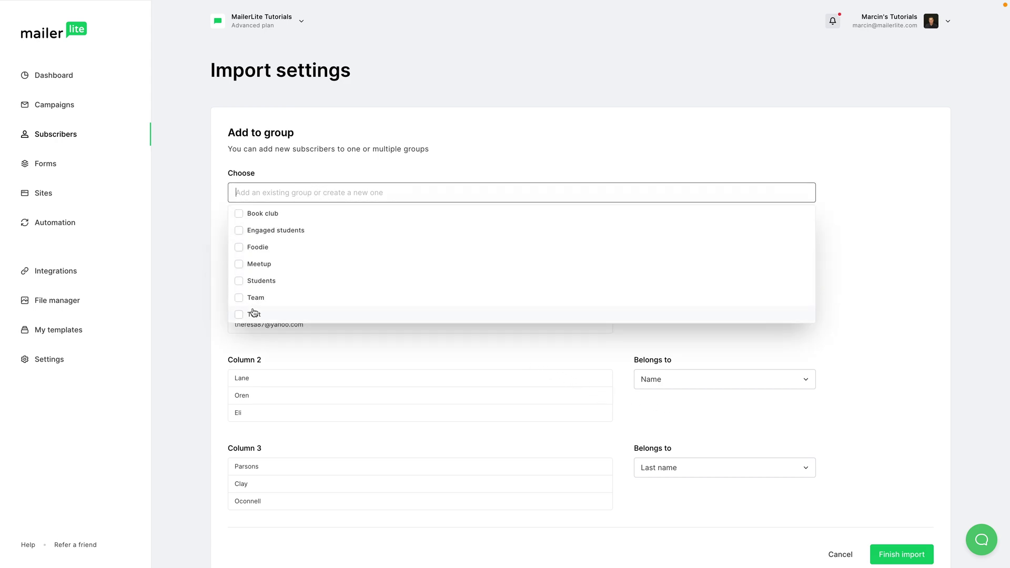
{"action": "type", "text": "N"}
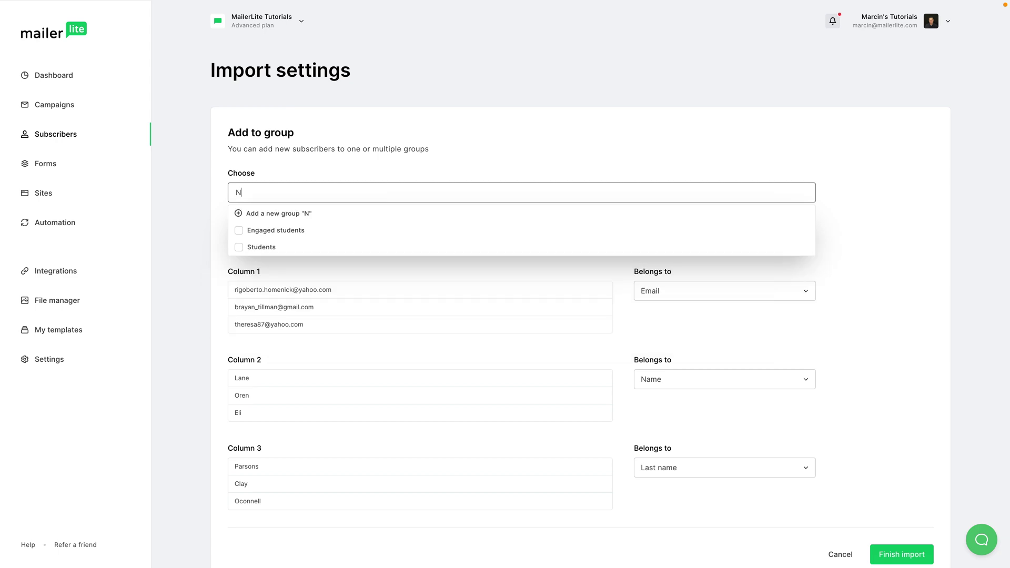
{"action": "type", "text": "ew grou"}
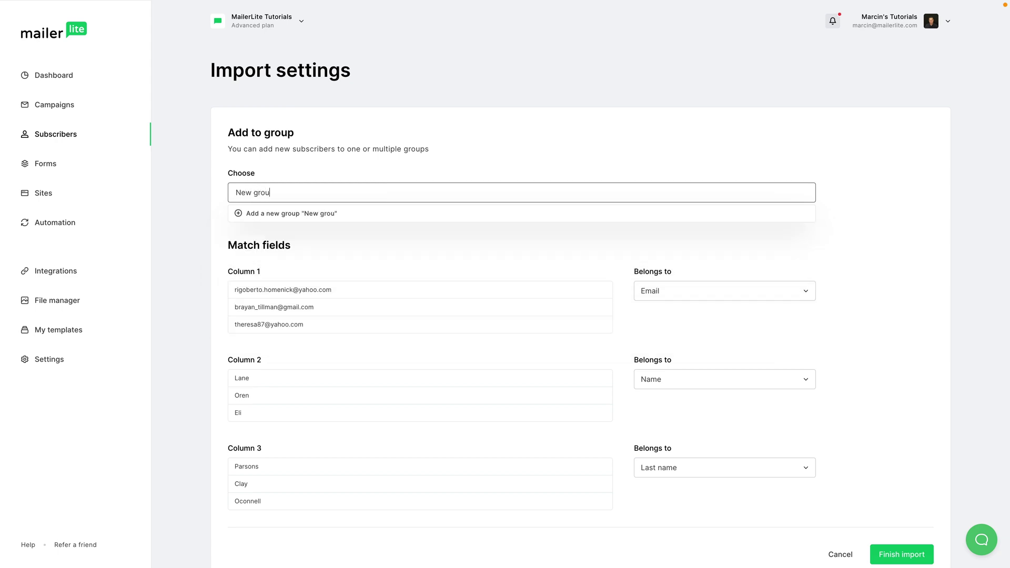
{"action": "type", "text": "p"}
{"action": "left_click", "coordinate": [241, 213]}
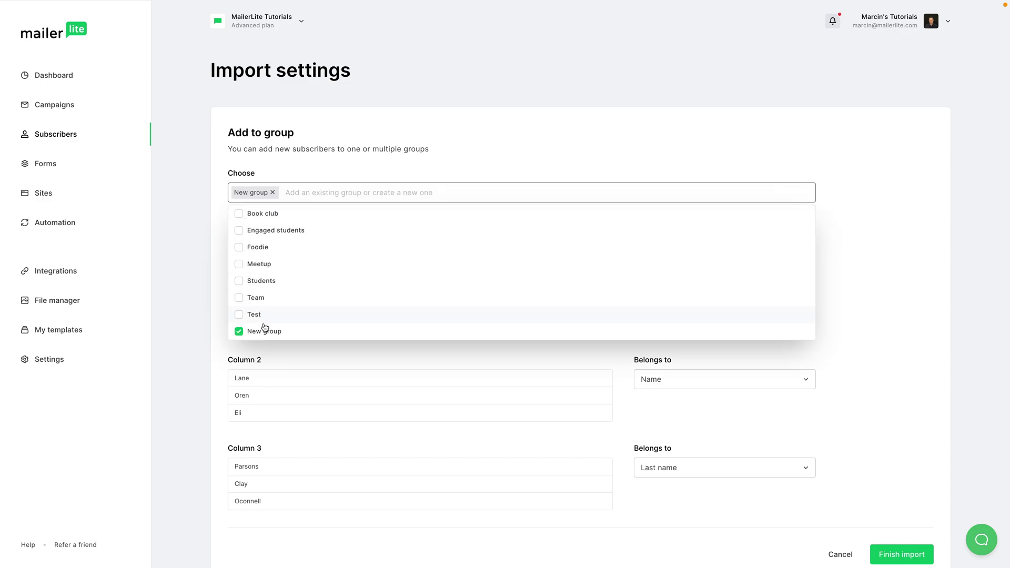
{"action": "left_click", "coordinate": [391, 368]}
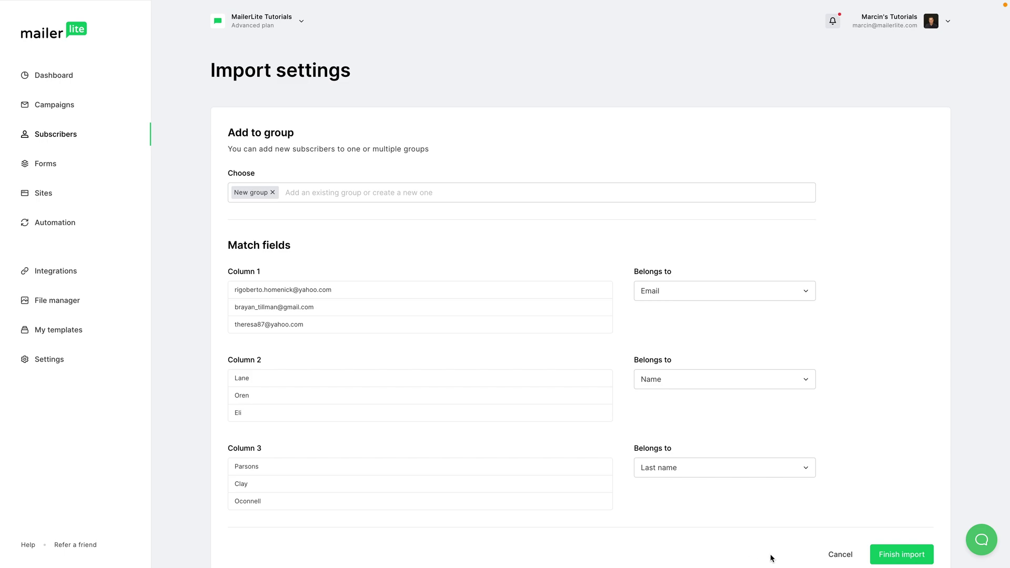
{"action": "left_click", "coordinate": [890, 557]}
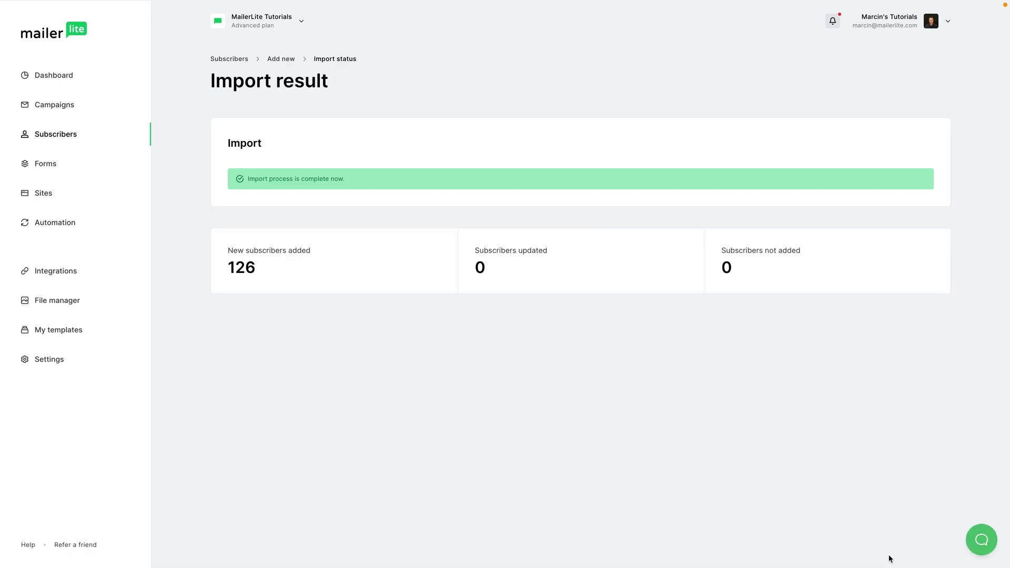